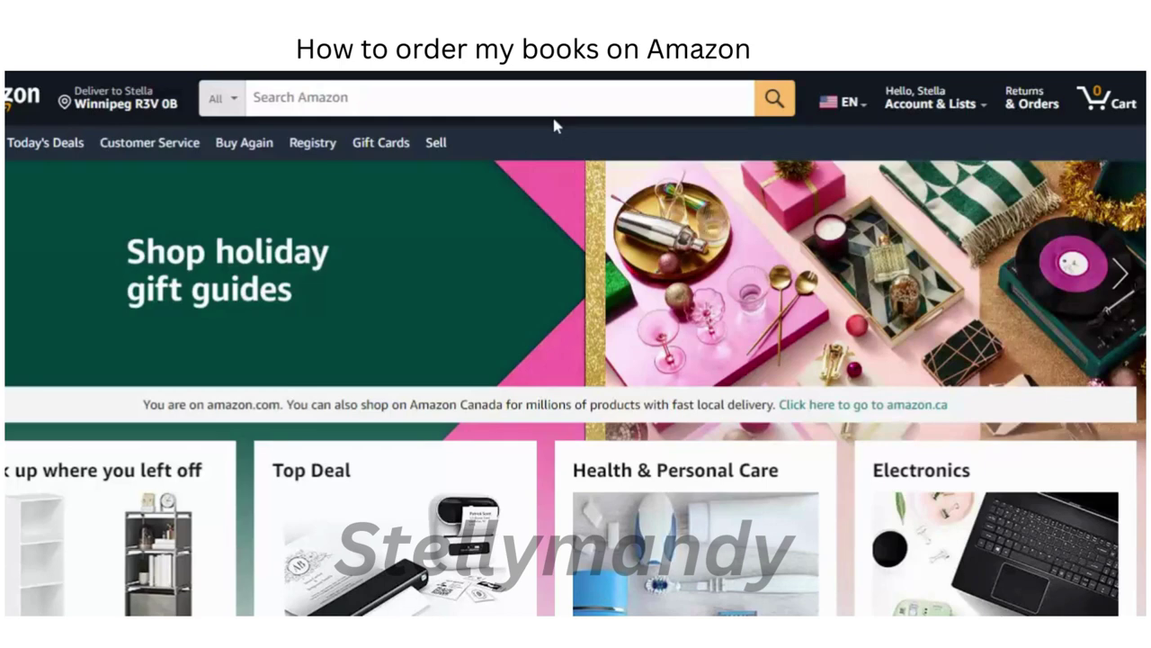
Step: Search Amazon for the author's full name, correcting the mistyped surname first
click(270, 97)
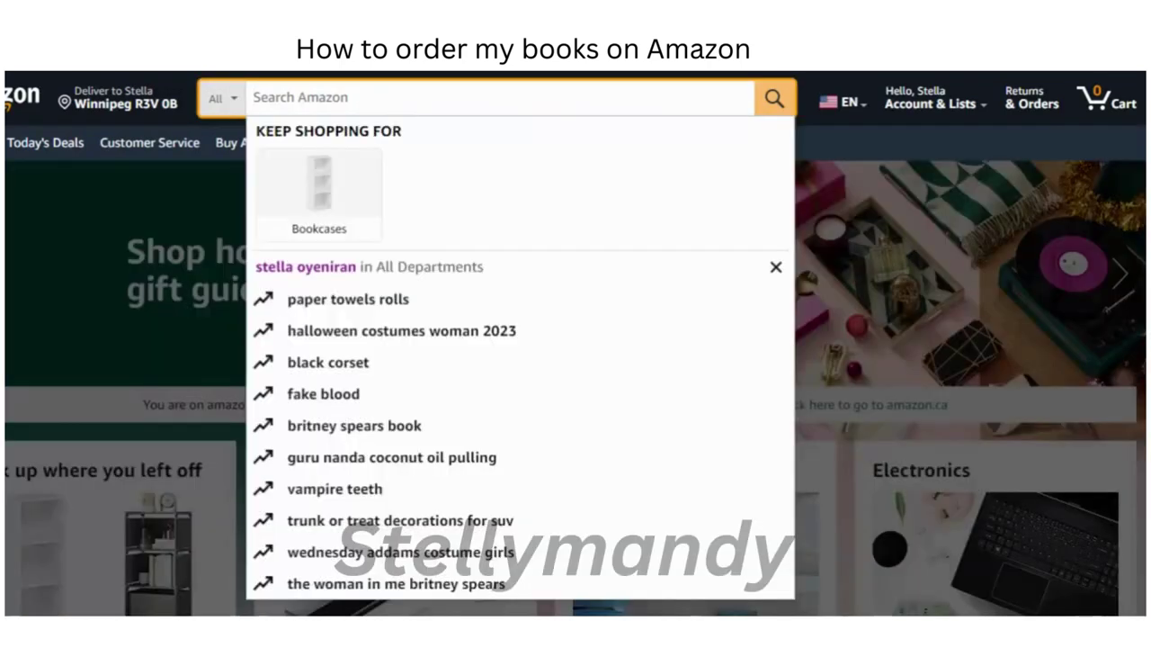
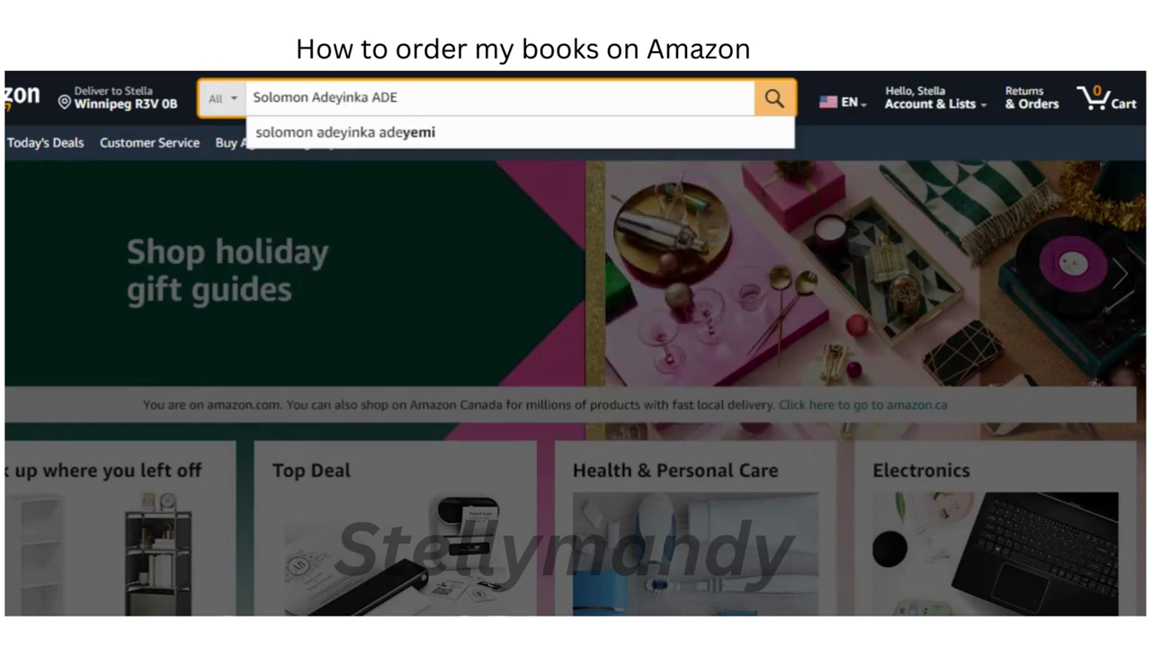
key(BackSpace)
key(BackSpace)
key(Escape)
key(Return)
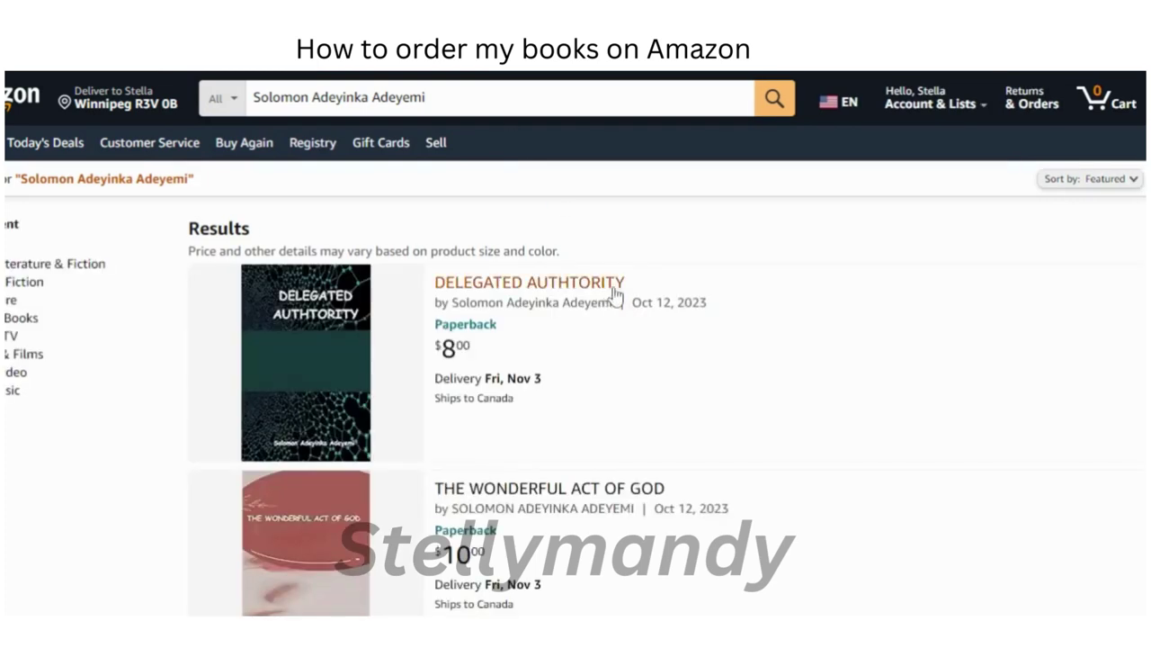
Step: Open the product page for the DELEGATED AUTHTORITY paperback from the search results
scroll(575, 343, down, 3)
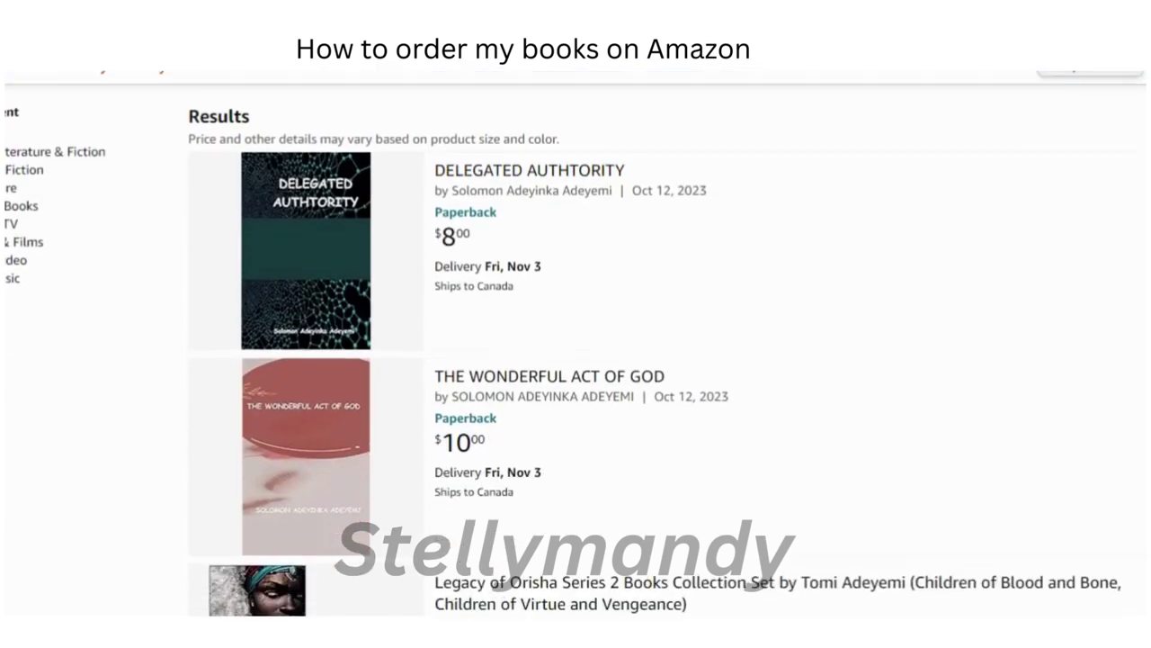
scroll(576, 343, up, 3)
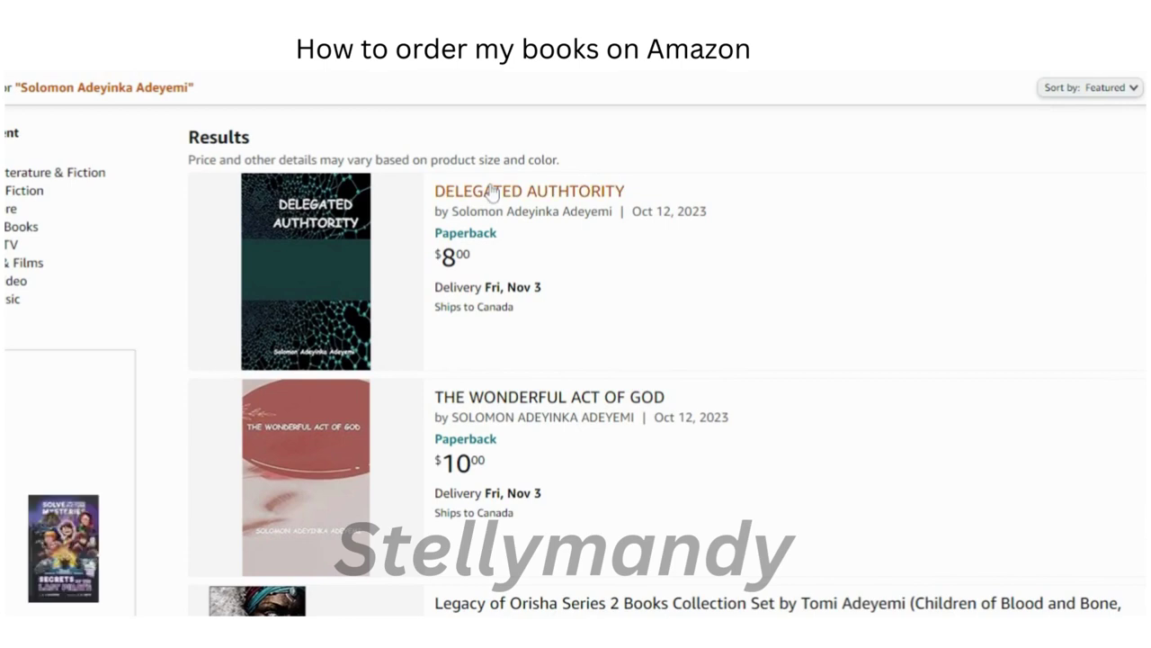
click(492, 192)
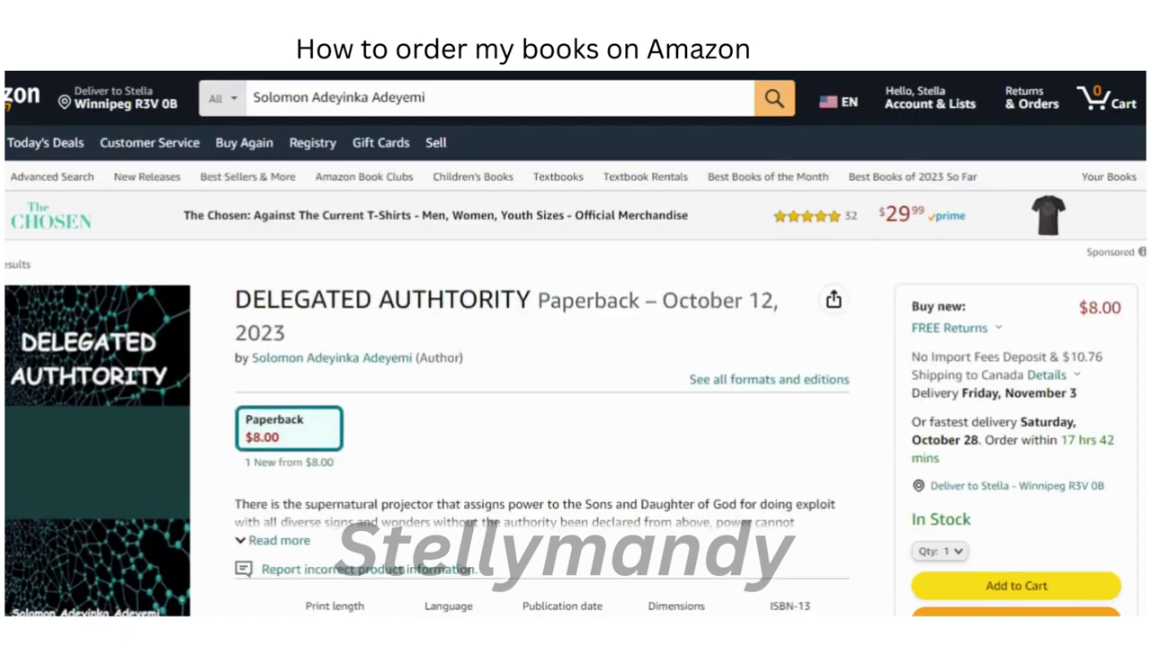
Step: Review the product details and add the $8.00 DELEGATED AUTHTORITY paperback to the cart
scroll(576, 341, down, 5)
scroll(575, 342, down, 1)
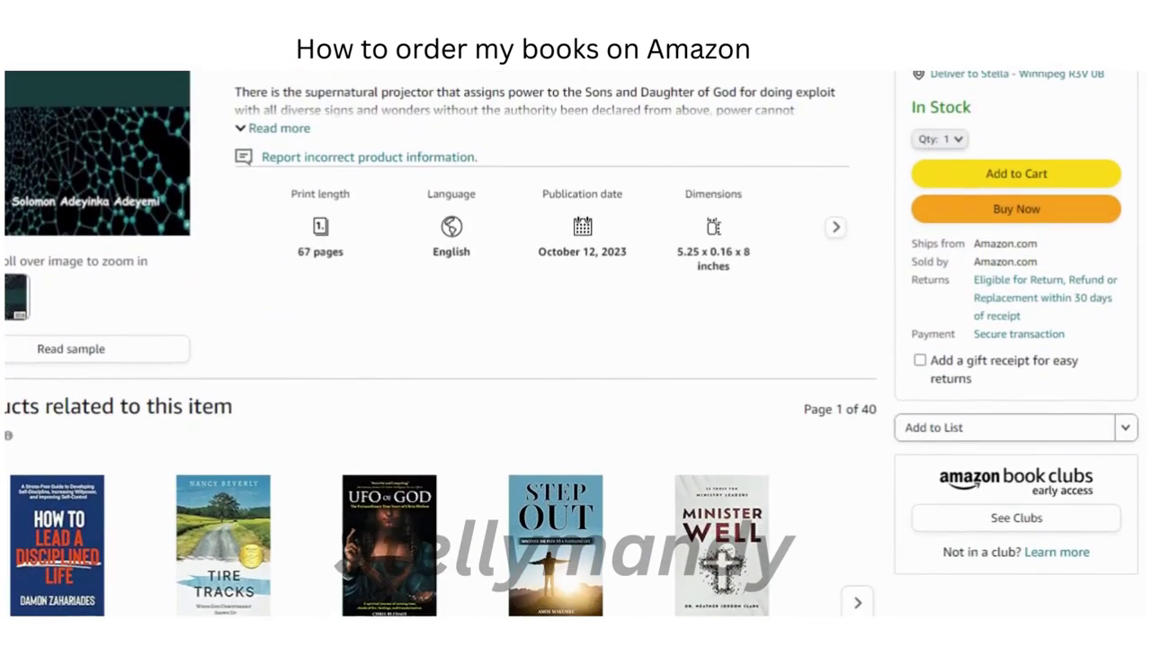
scroll(576, 342, up, 4)
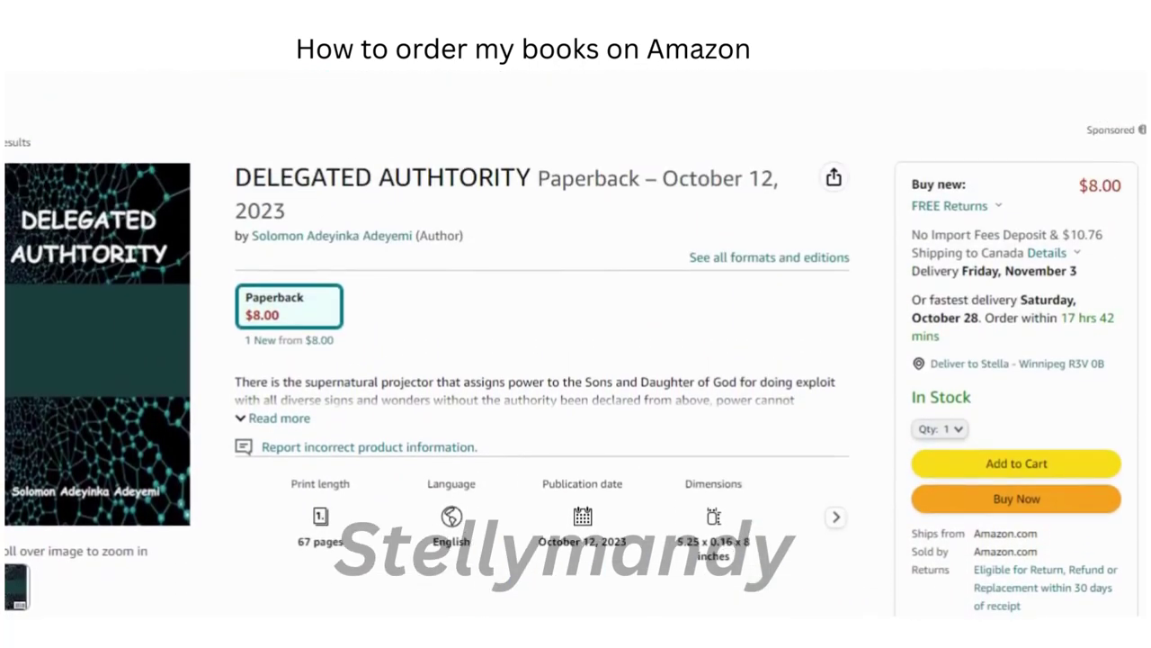
click(1012, 457)
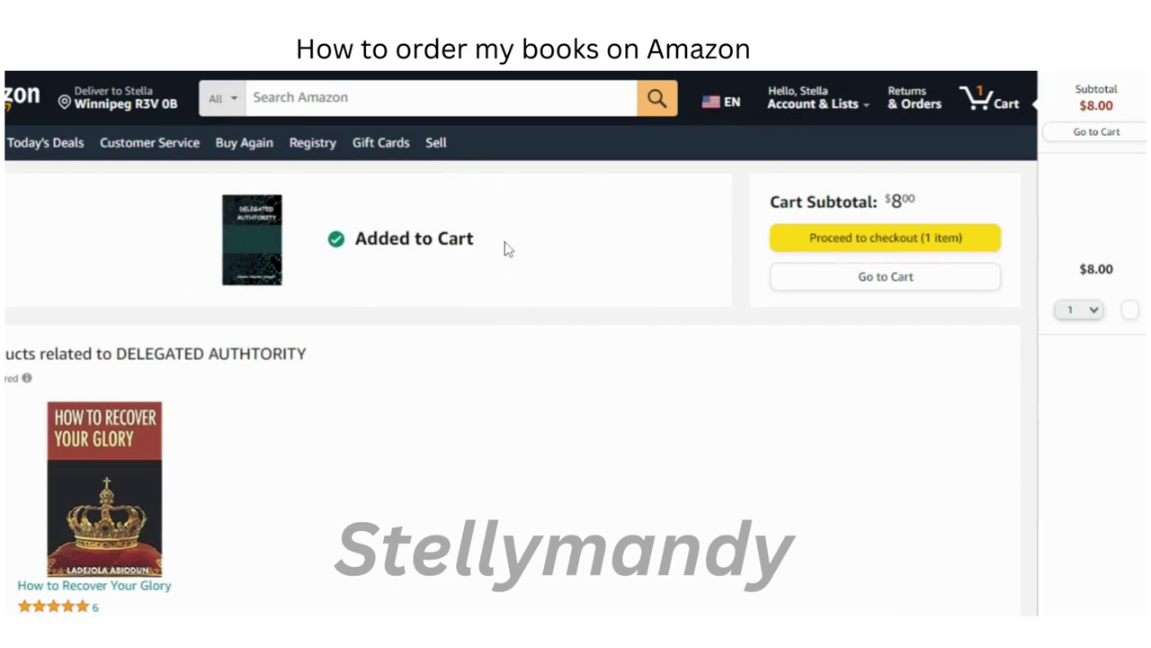
Step: Proceed to checkout, then sign out via Account & Lists to reach the Sign in page
click(867, 245)
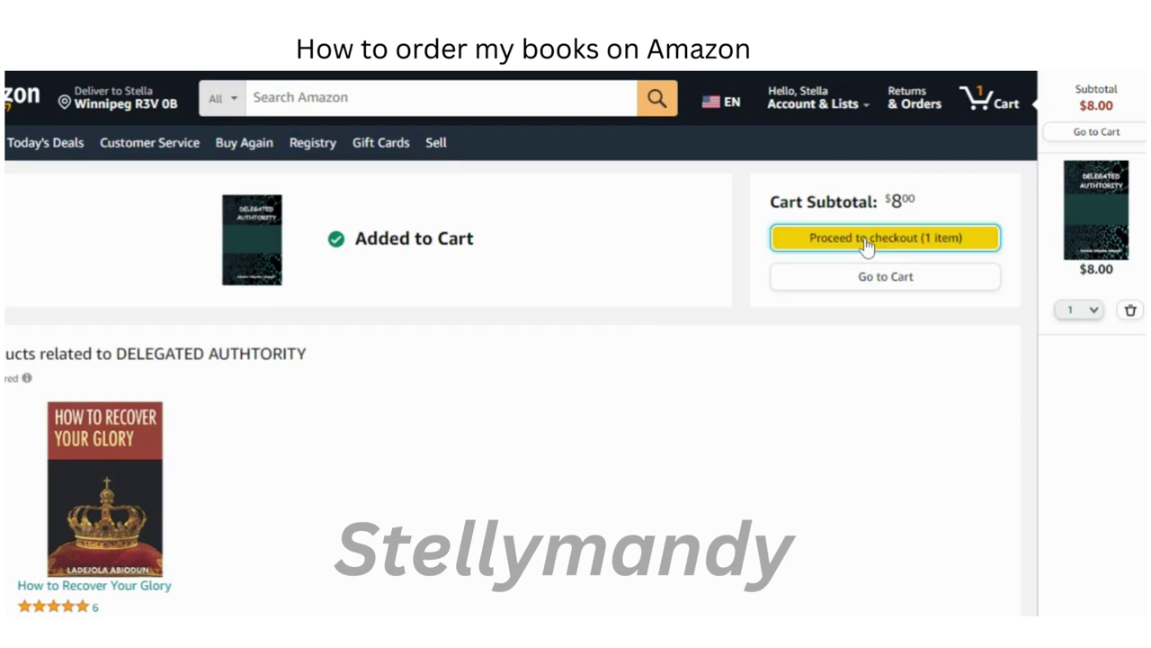
mouse_move(842, 108)
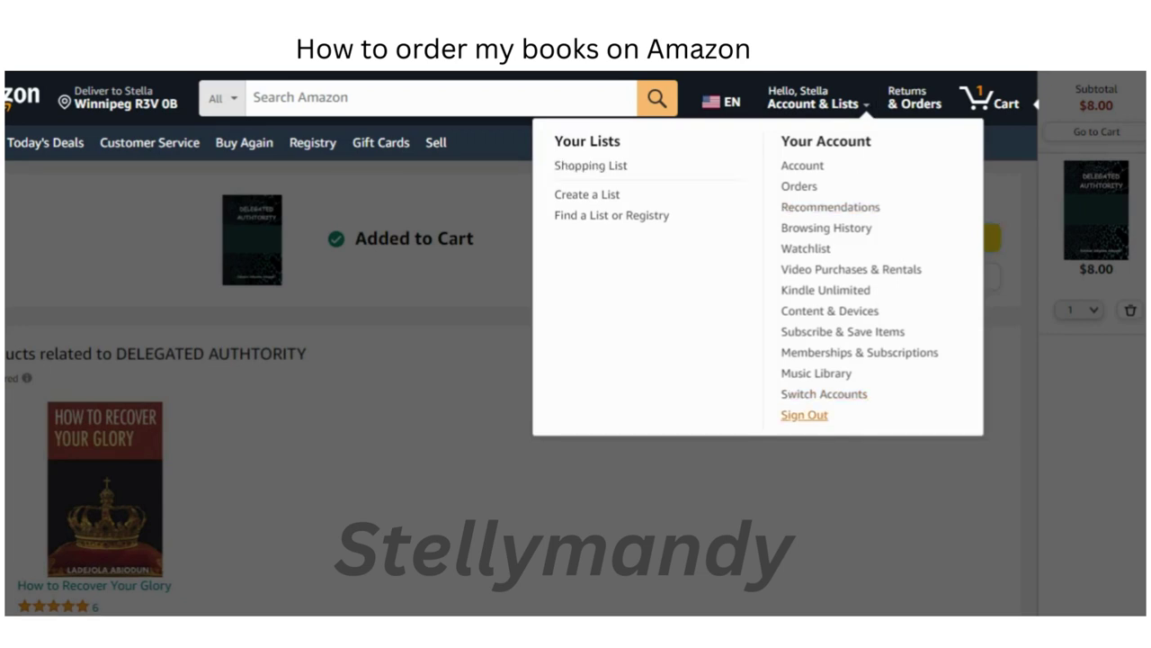
click(804, 415)
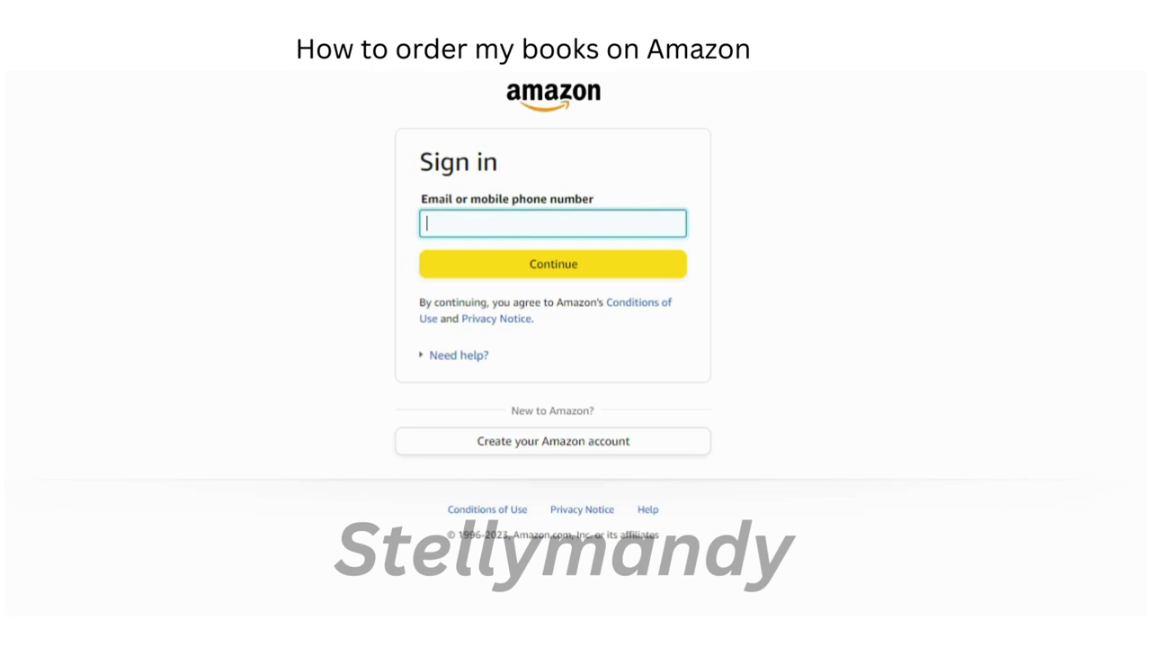
Step: Choose Create your Amazon account on the Sign in page
click(554, 449)
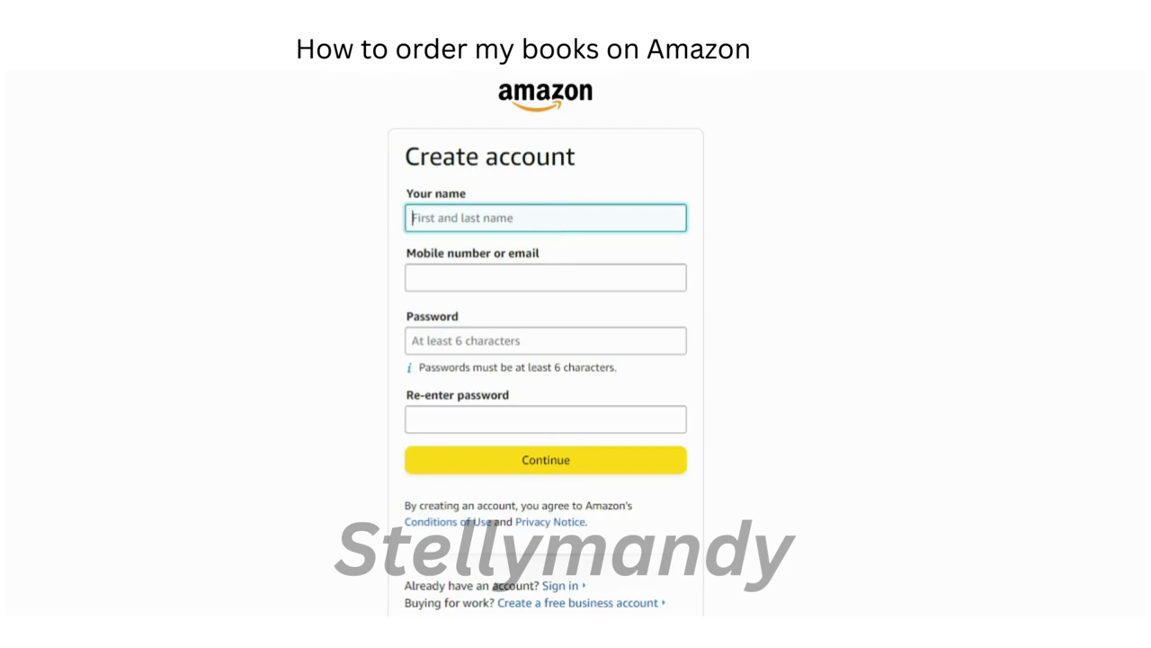
Step: Enter the shopper's first name, email address and a password in the sign-up form
text(Stella)
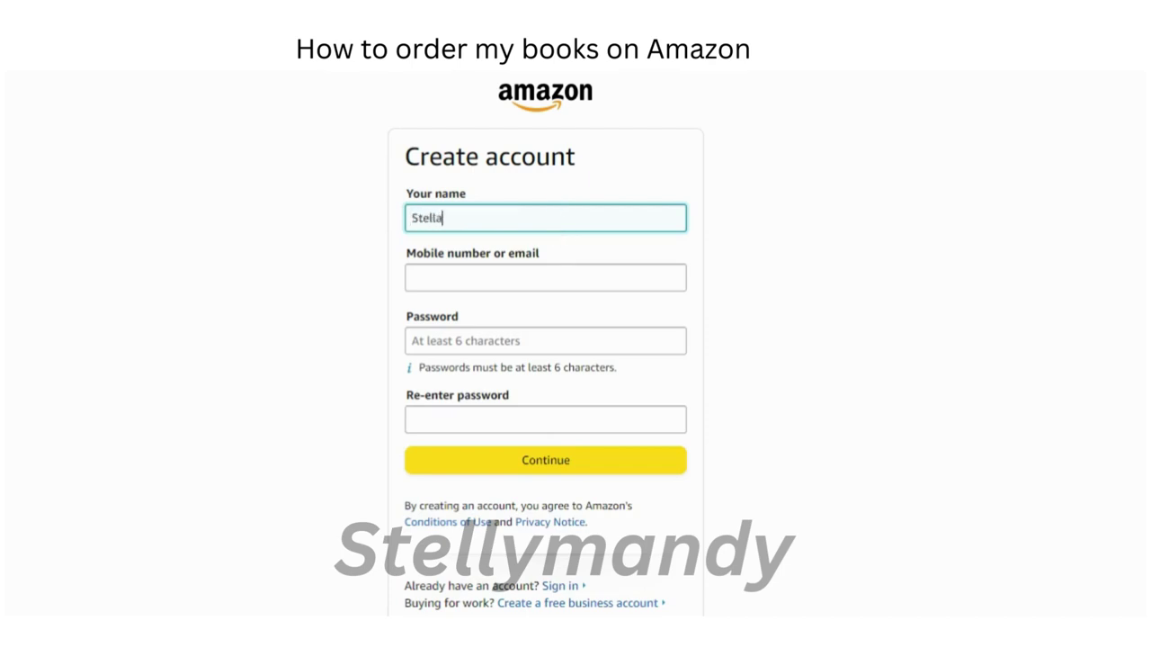
key(Tab)
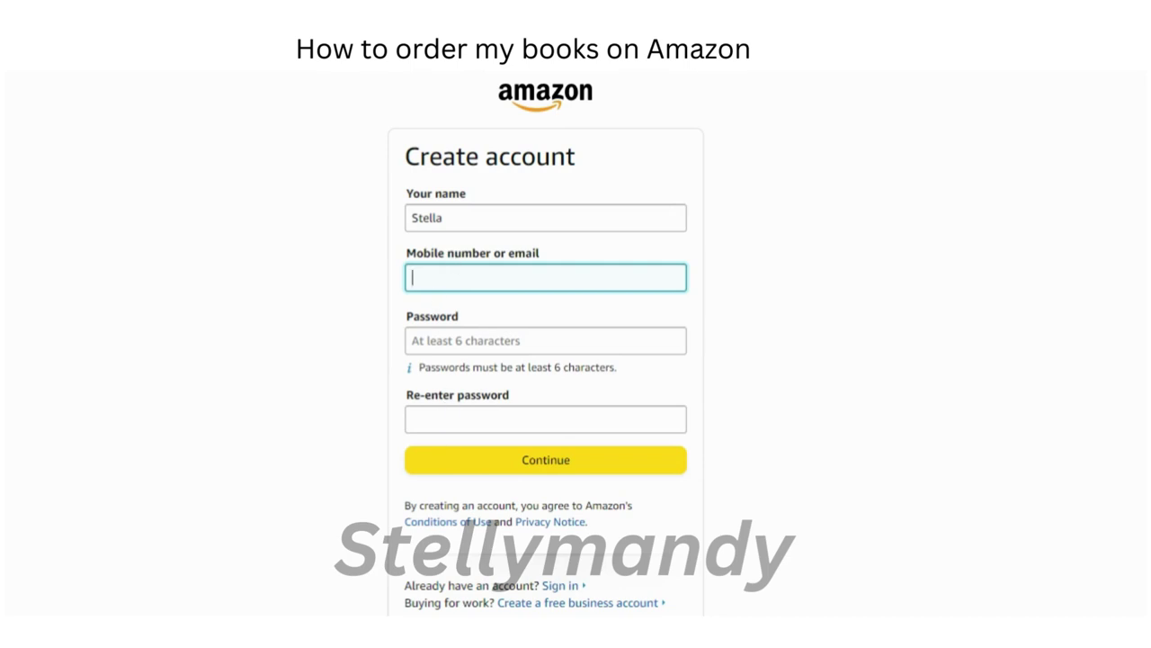
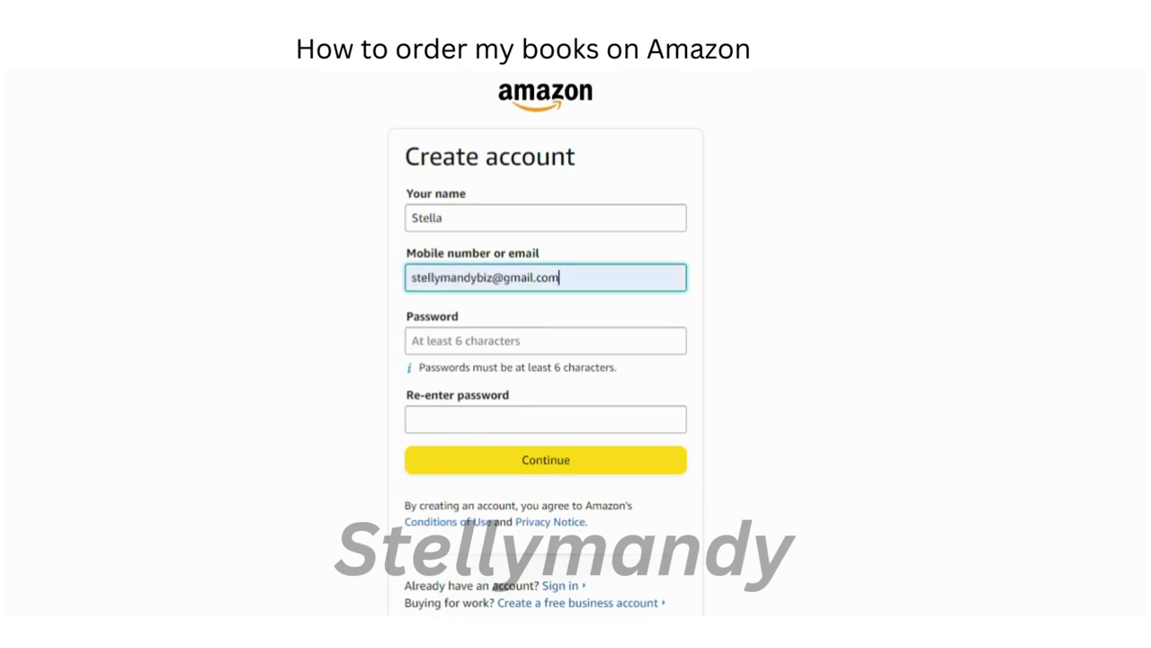
click(546, 340)
text(*)
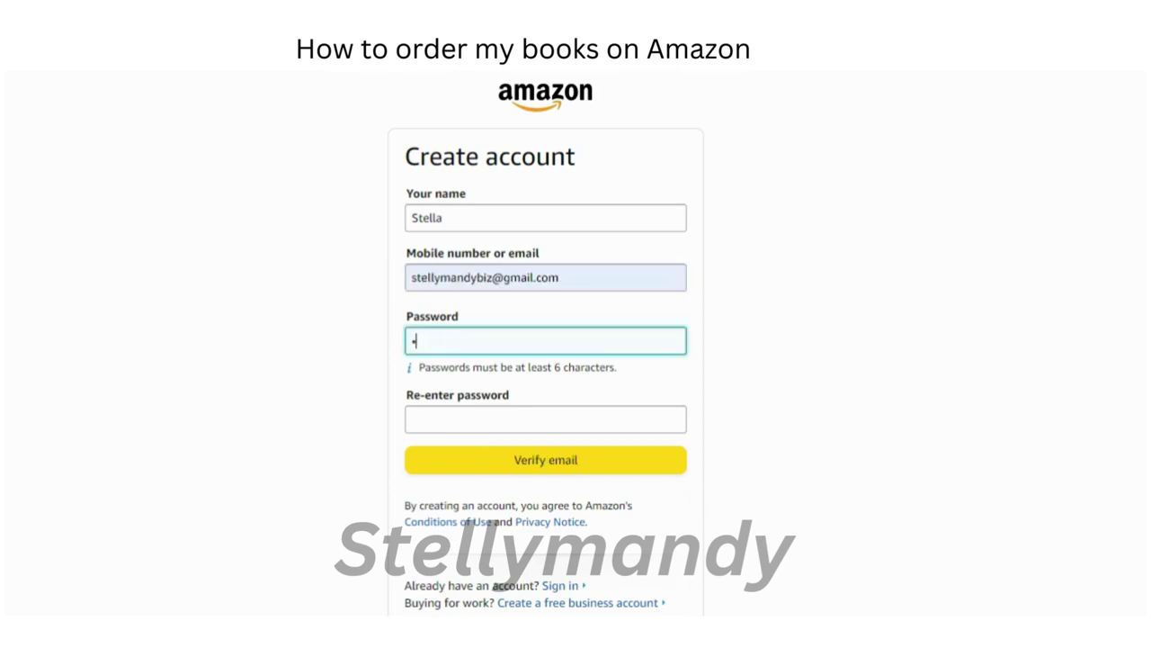
text(**********)
Step: Correct the email's username, re-enter the password, and submit for email verification
drag(415, 278, 492, 278)
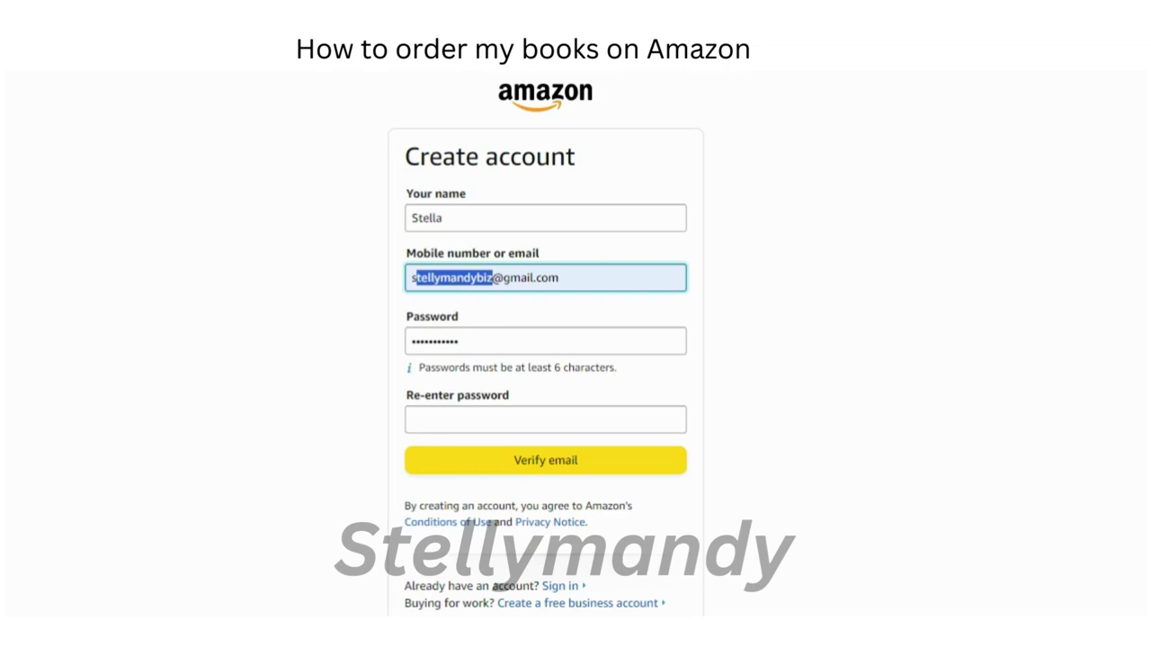
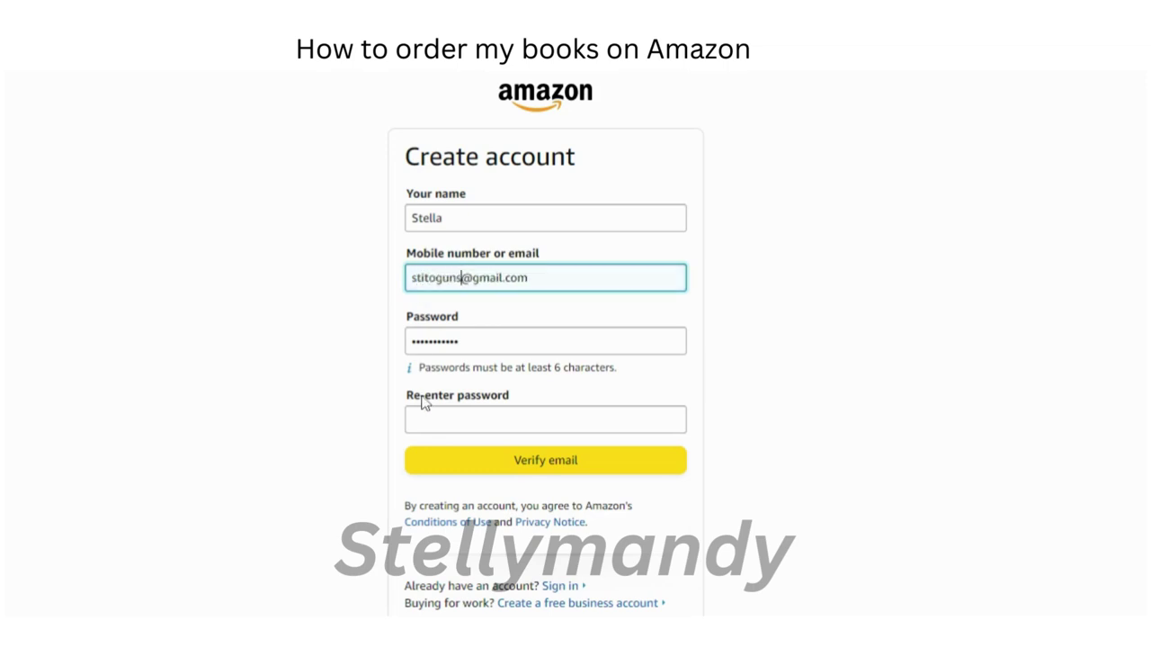
click(546, 418)
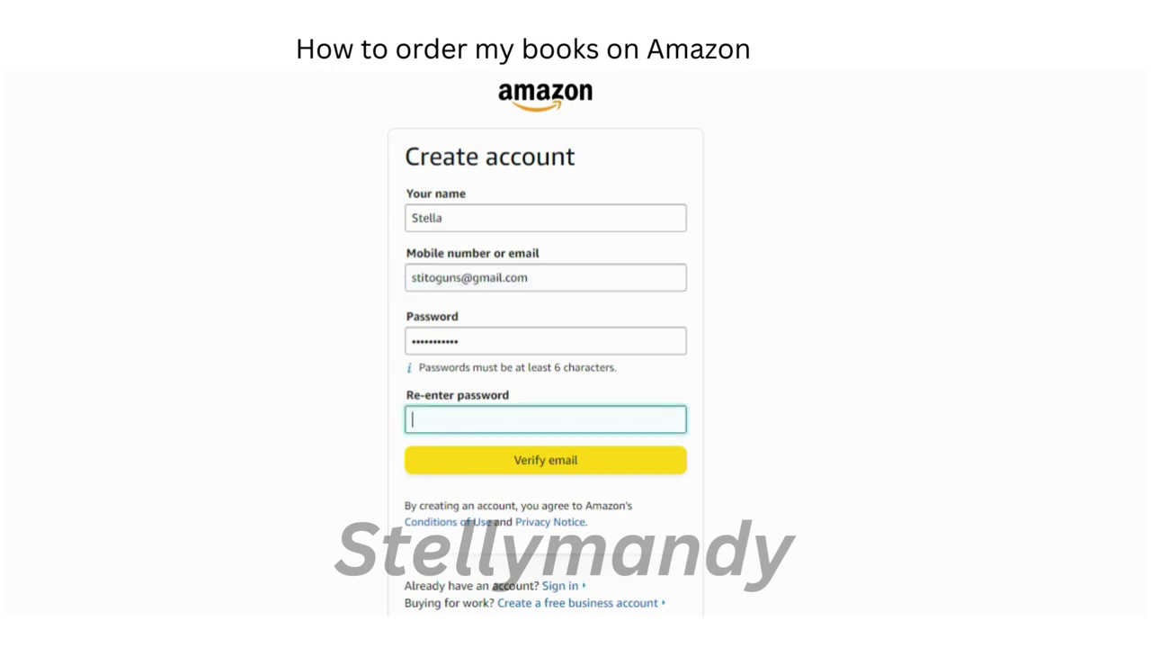
click(545, 340)
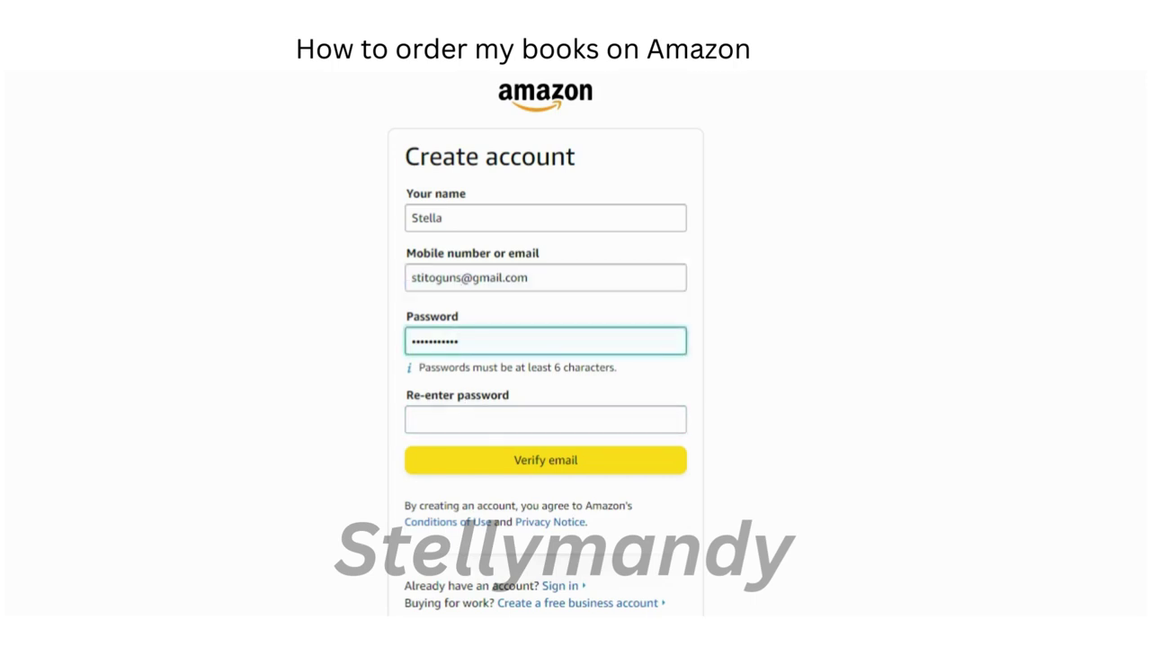
click(545, 418)
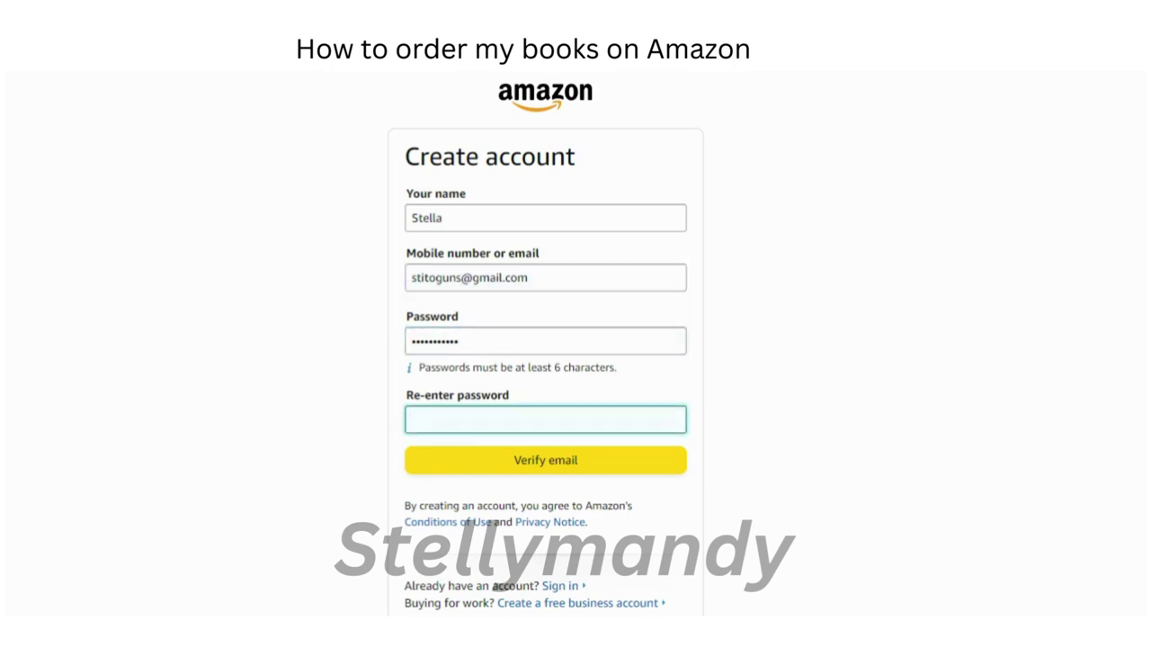
text(•••••)
key(BackSpace)
text(•••••••)
click(496, 465)
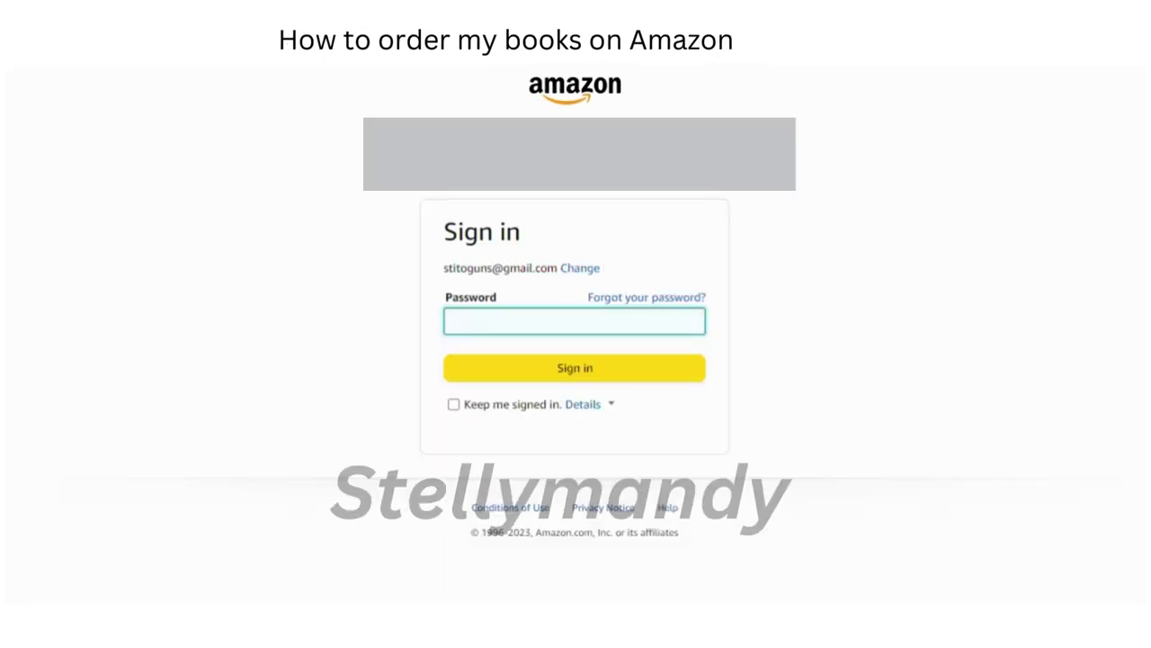
Step: Sign in to the existing account with its password
text(s)
text(***********)
click(540, 367)
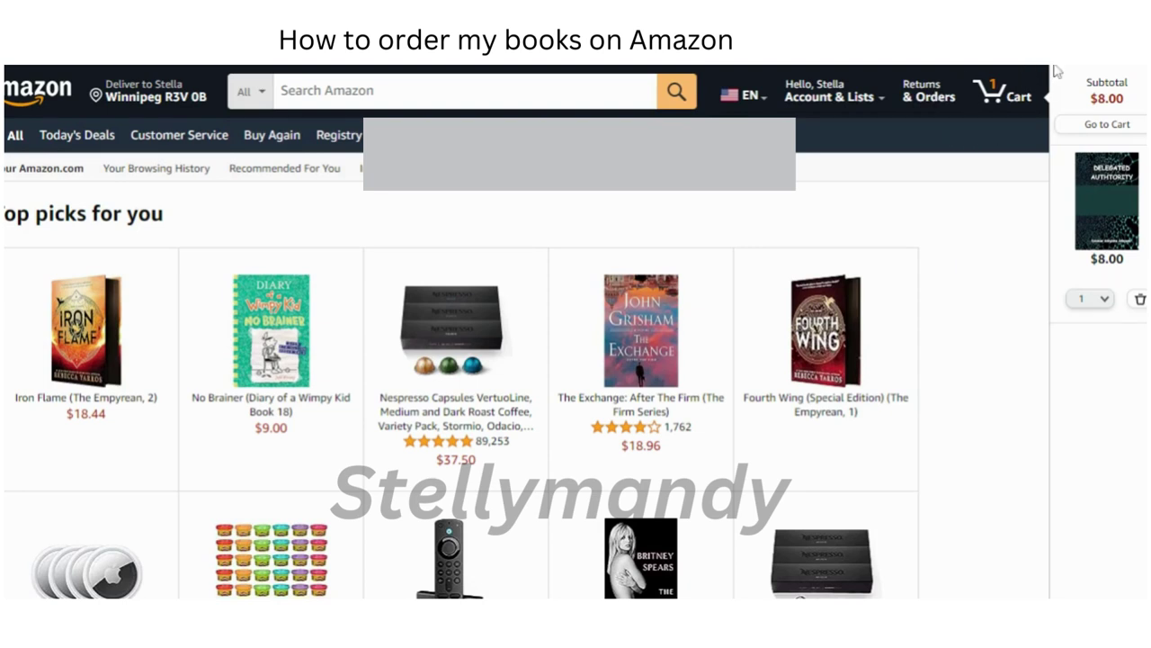
Step: Open the shopping cart from the top navigation bar
click(995, 91)
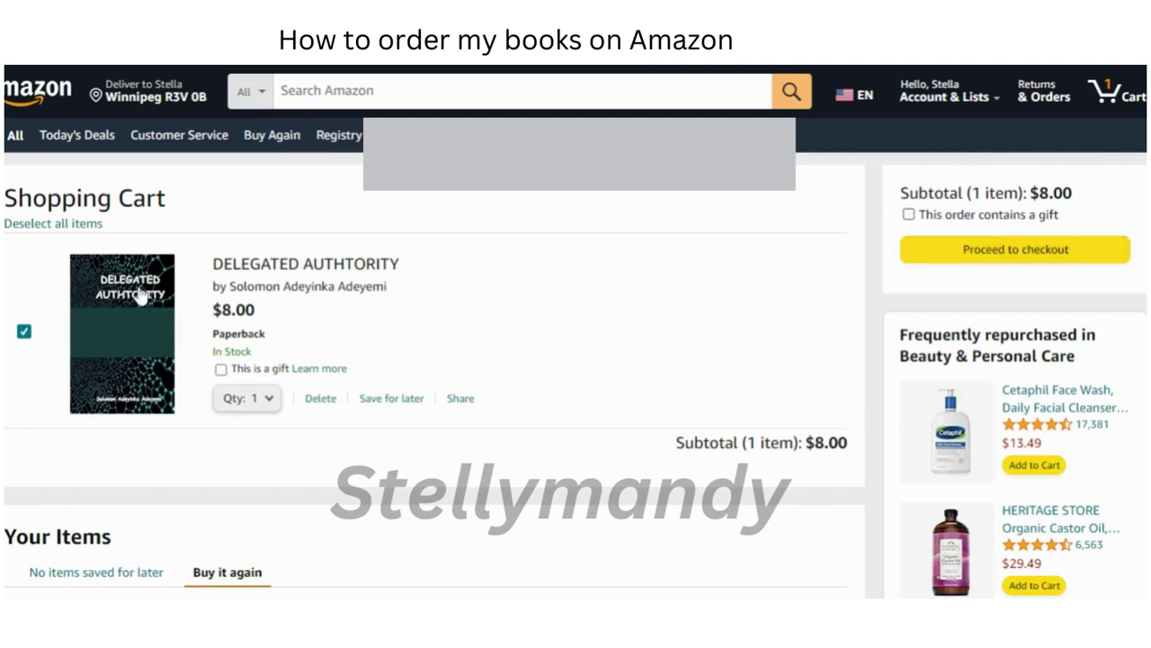
Step: Keep the book's quantity at 1 and proceed to checkout
click(282, 403)
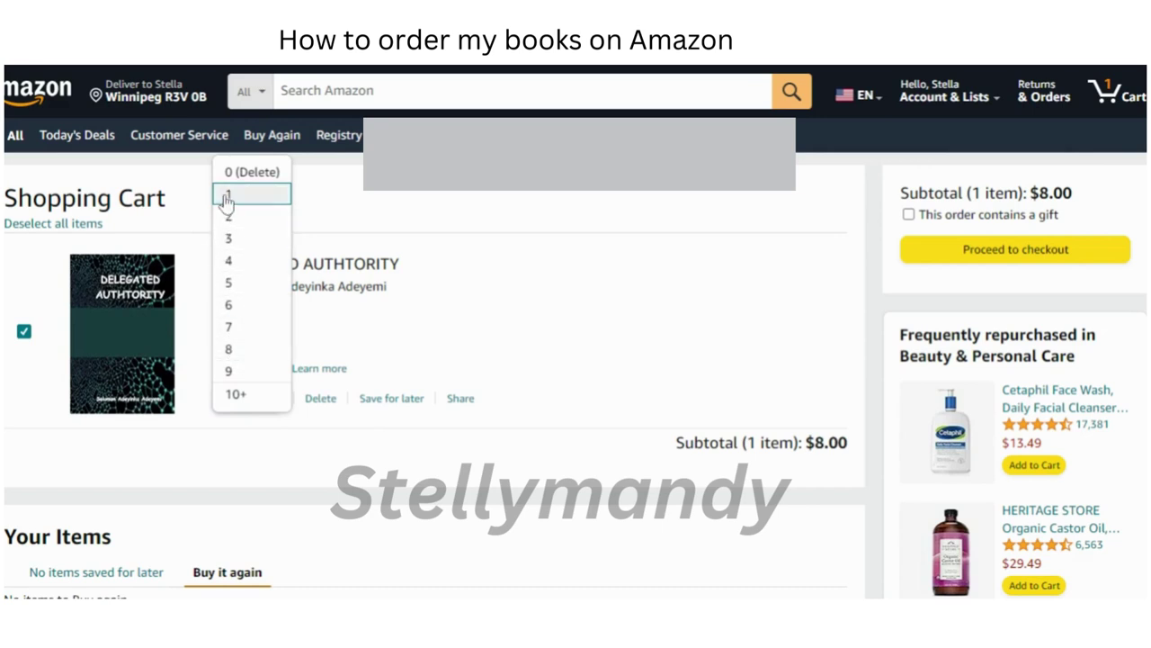
click(227, 196)
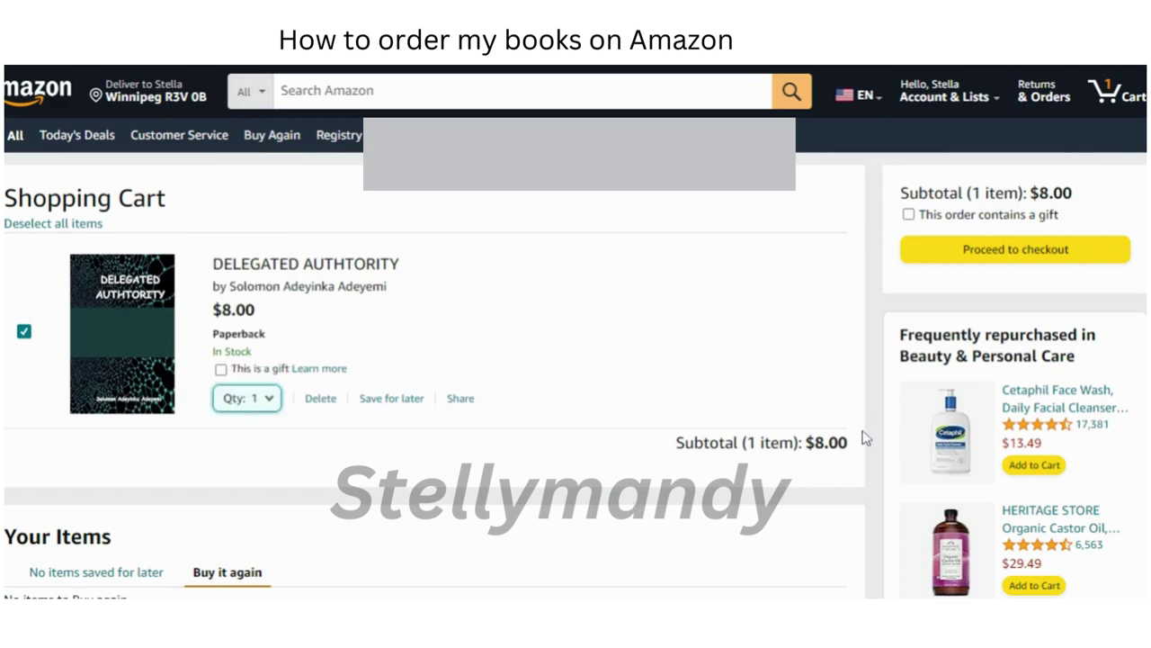
click(990, 255)
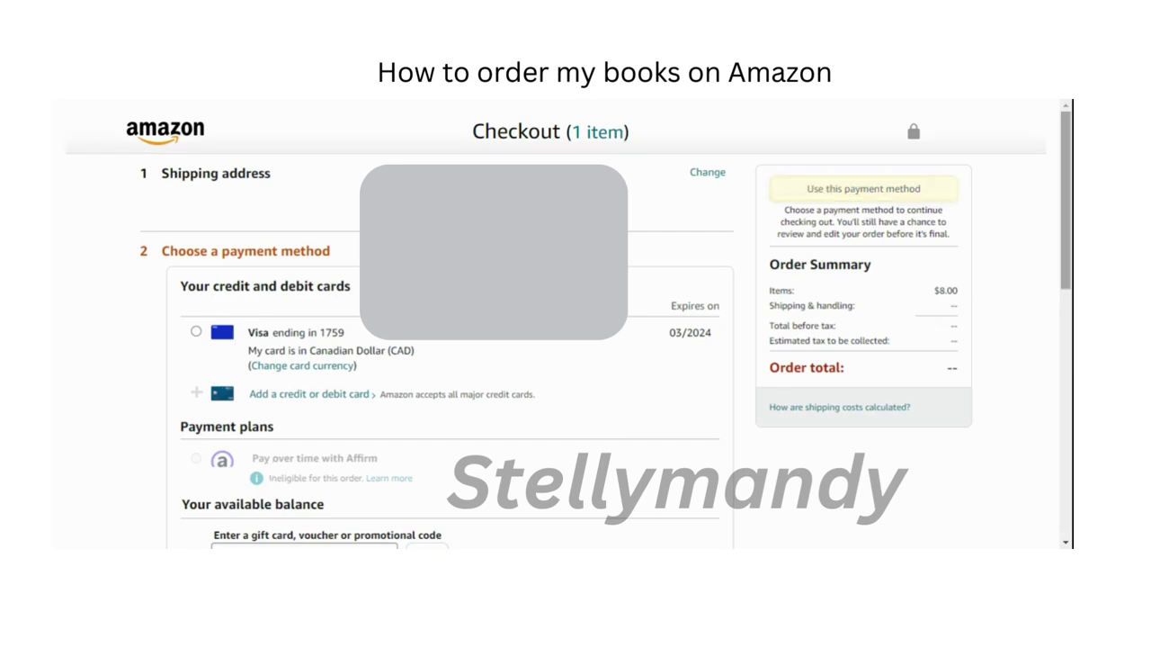
scroll(1067, 250, down, 3)
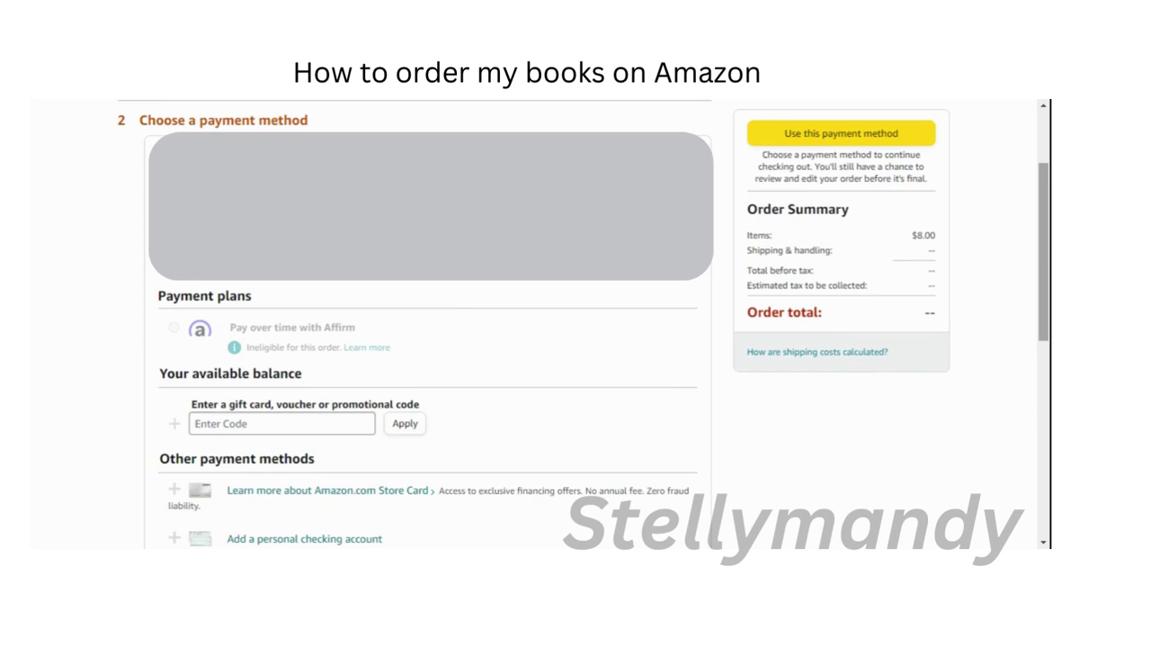
scroll(423, 360, down, 1)
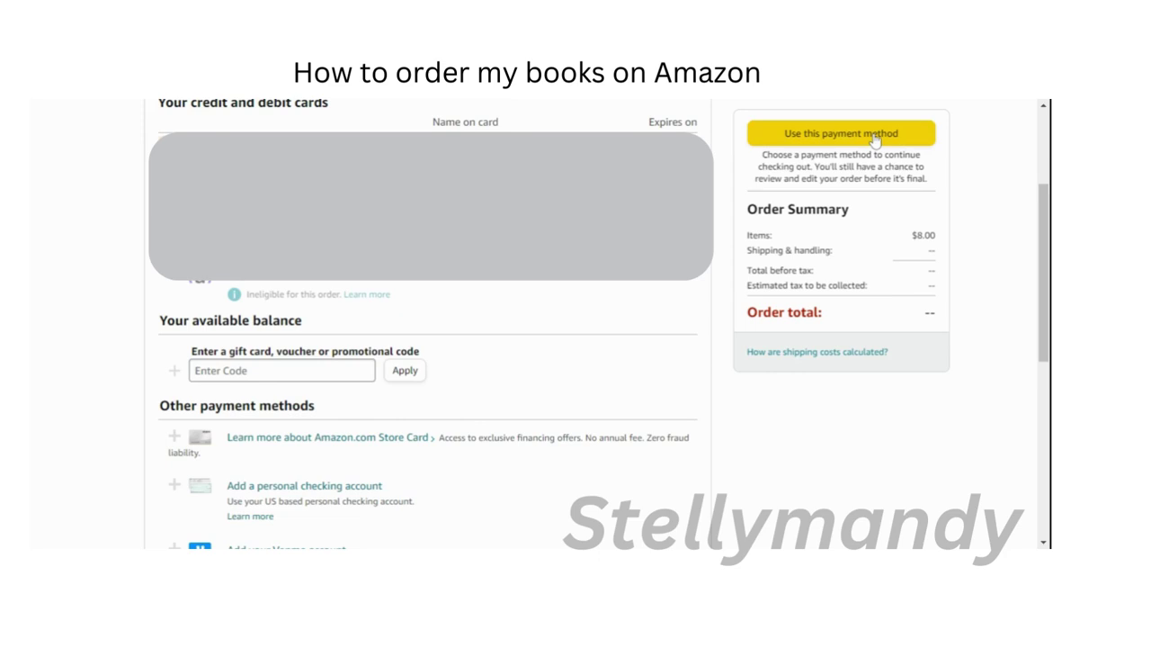
drag(1040, 202, 1040, 180)
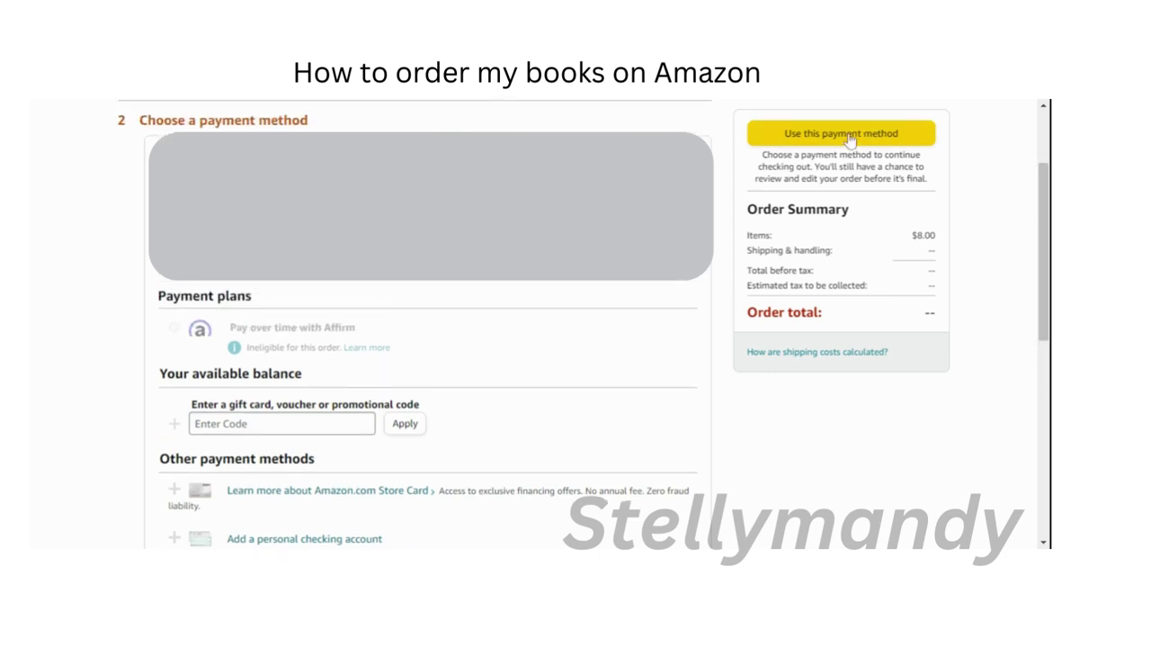